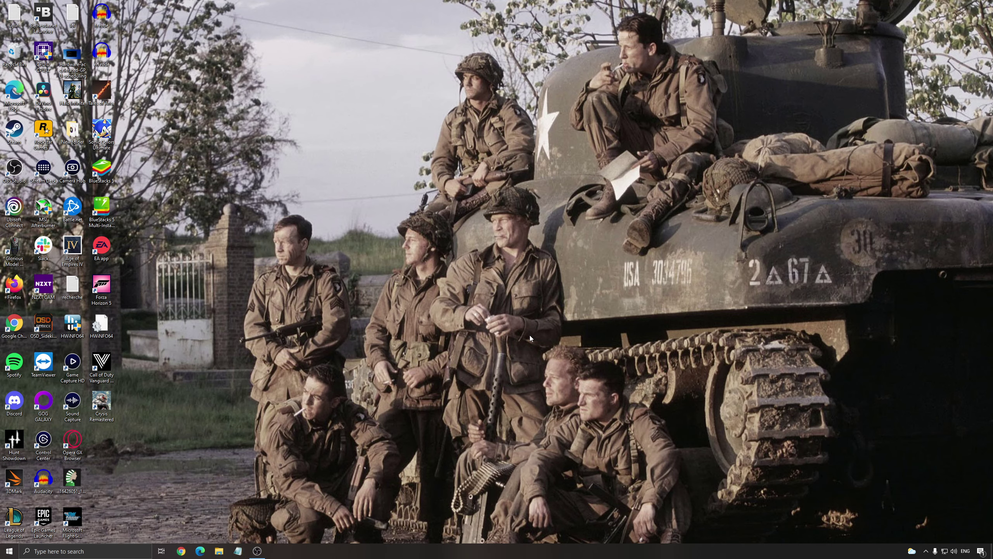
- Open the Windows gaming settings at Game Mode, and review the Xbox Game Bar and Captures pages
click(86, 551)
text(game mo)
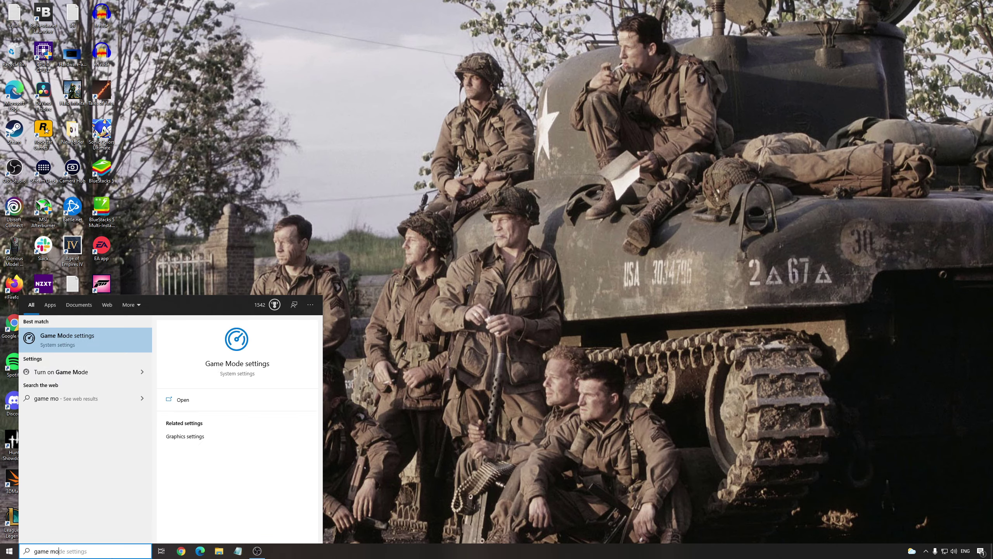
key(Return)
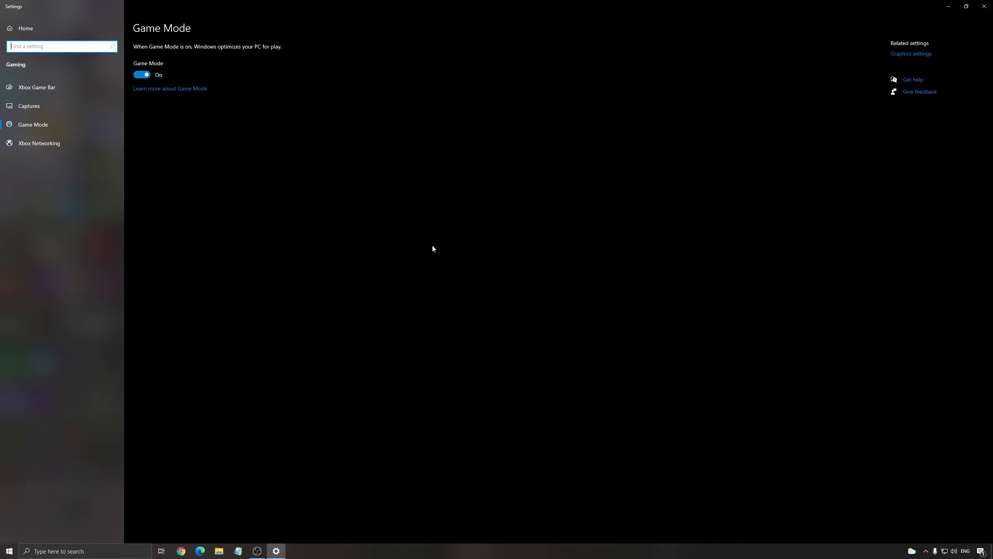
click(24, 87)
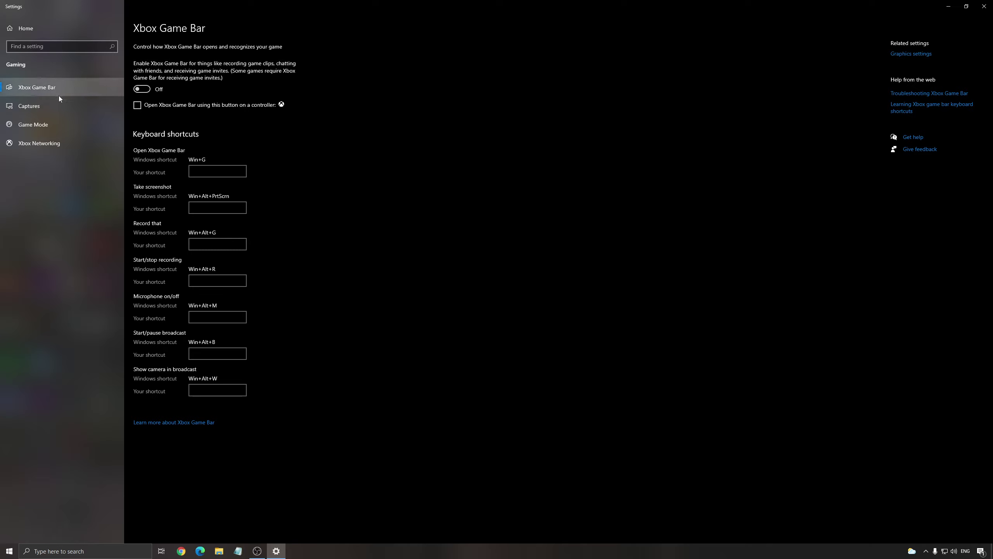
click(45, 106)
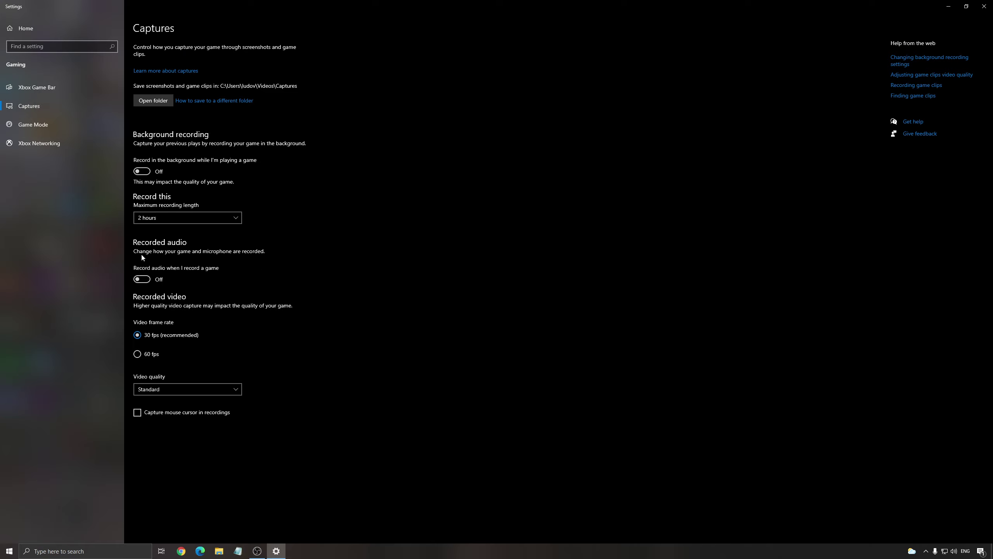
click(984, 6)
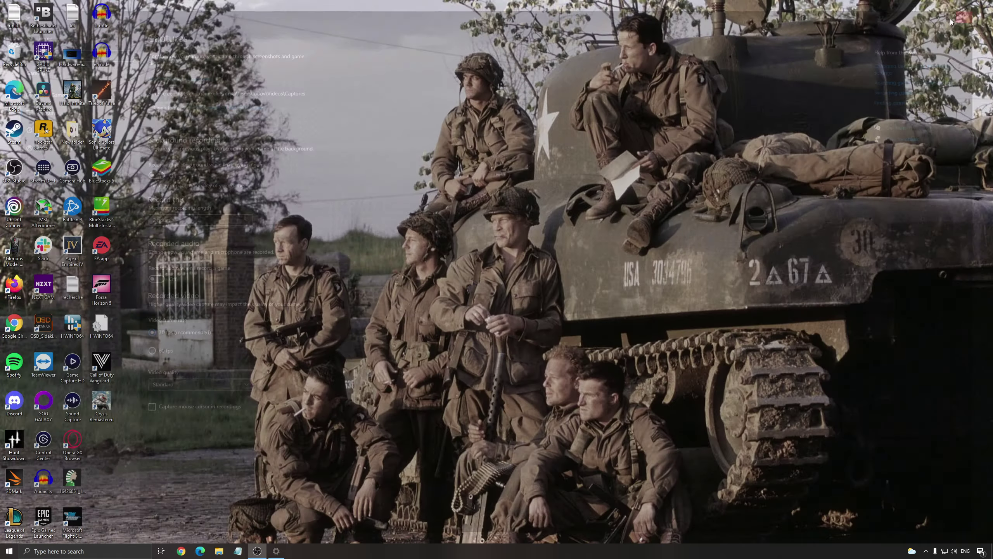
- View the desktop image Hardware-accelerated-GPU-scheduling.jpg, and check the programs running in the background
double_click(72, 56)
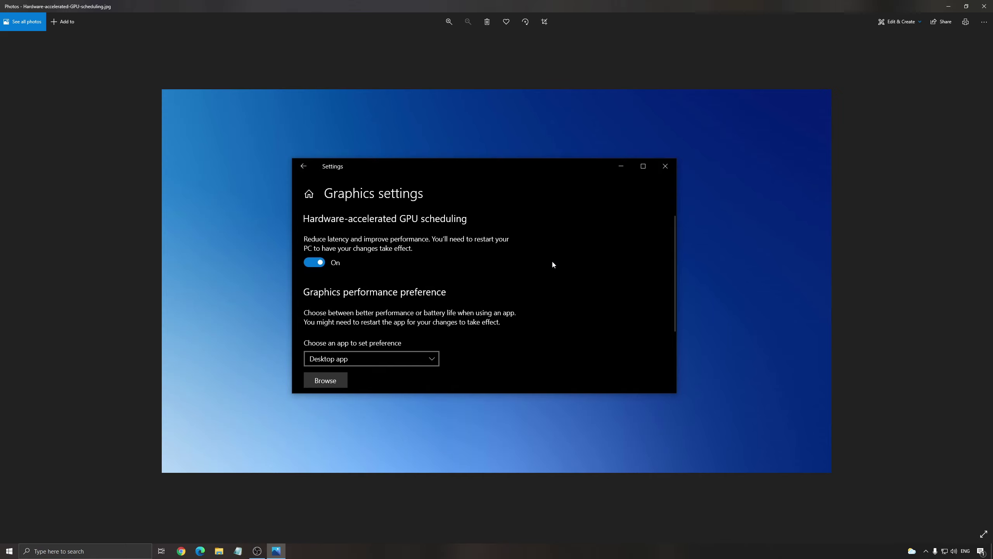
click(984, 6)
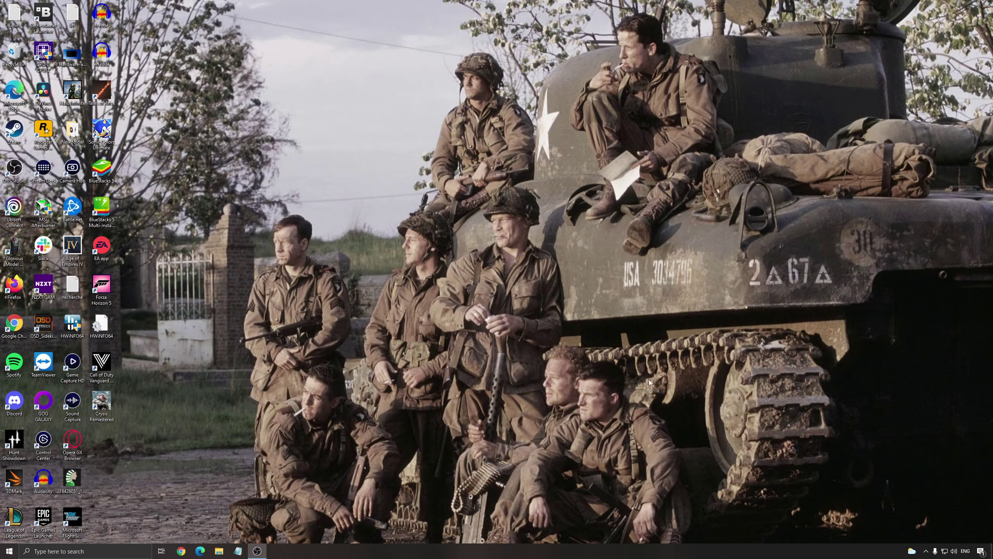
click(926, 551)
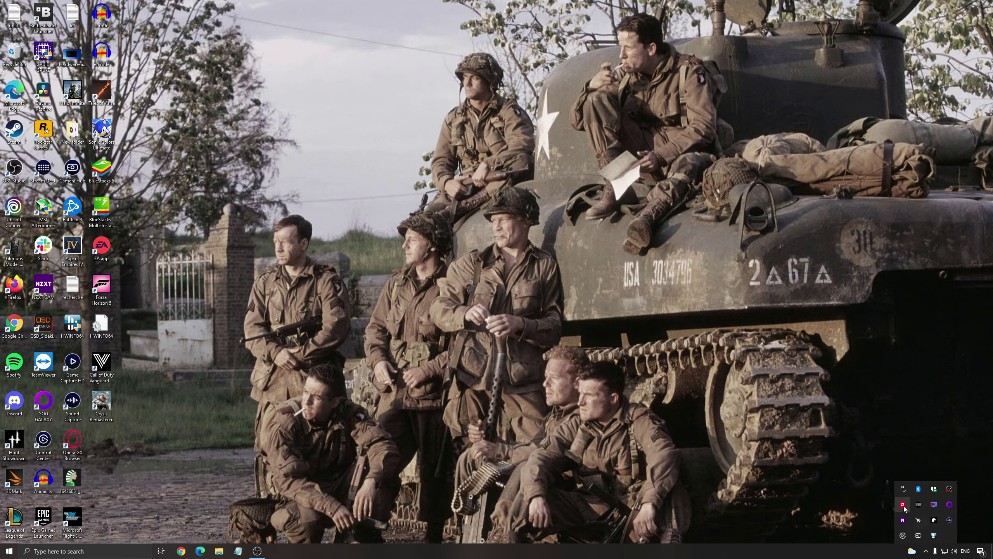
click(811, 482)
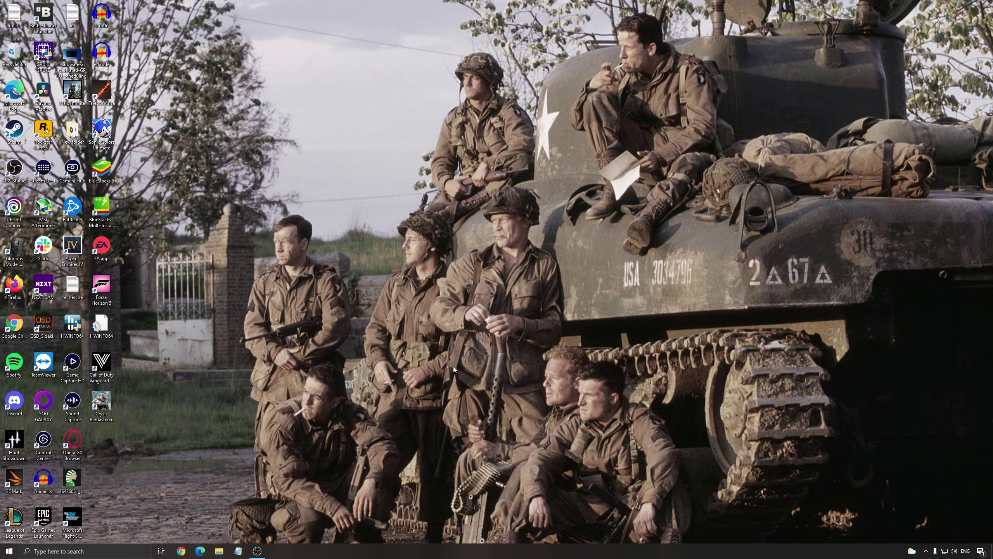
- Find the power plan settings in Windows and review the available plans in Power Options
click(106, 552)
text(ener)
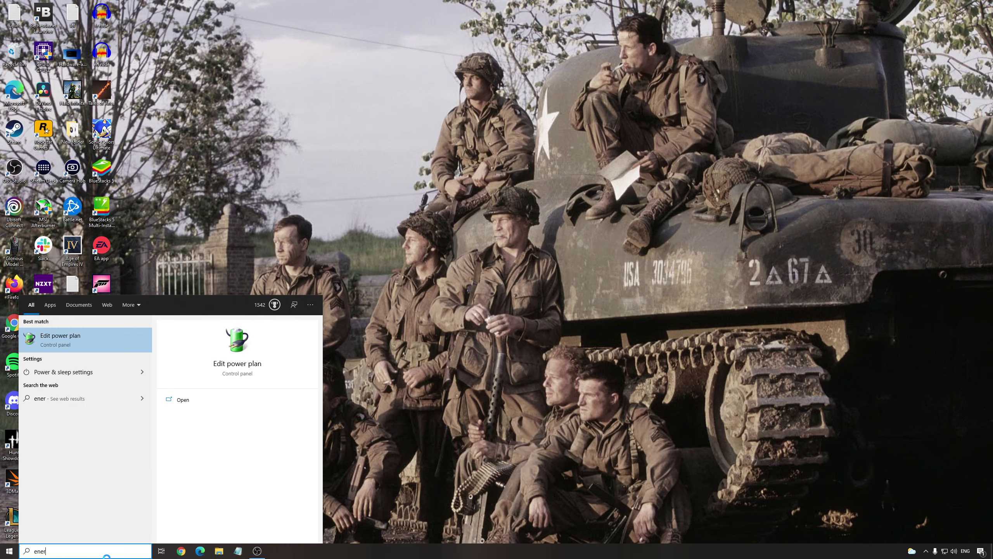
key(Return)
click(161, 16)
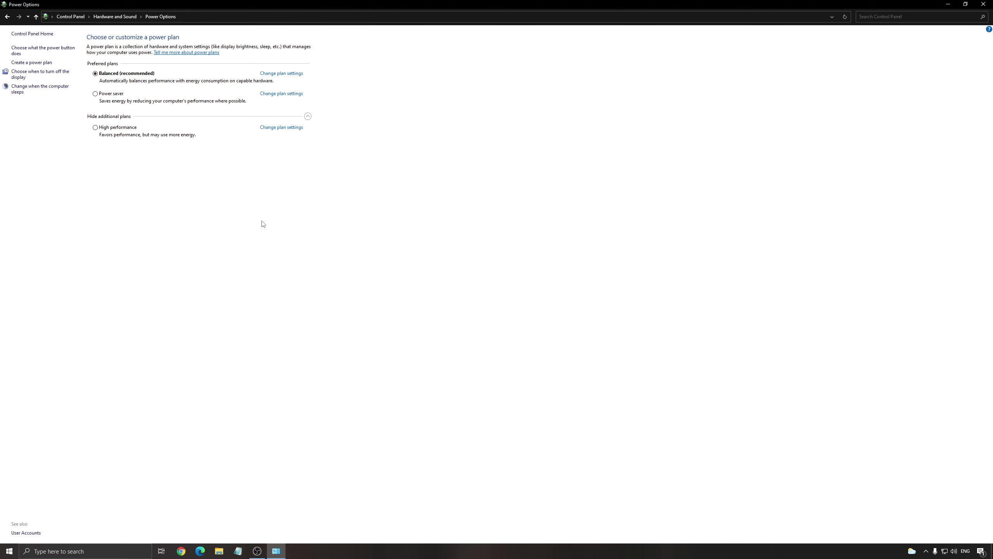
click(983, 4)
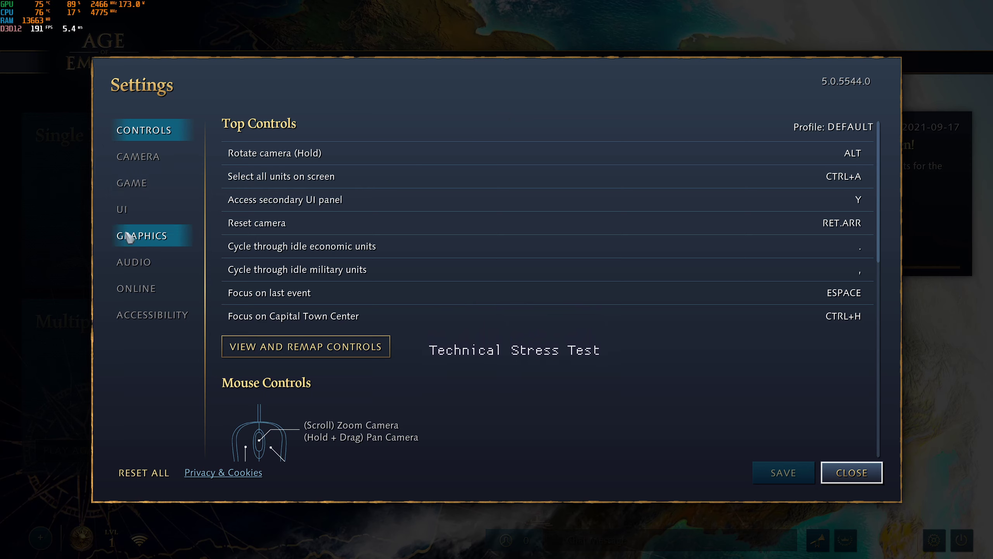
- In the Age of Empires IV settings, open the graphics options and view the available Game Window modes
click(154, 235)
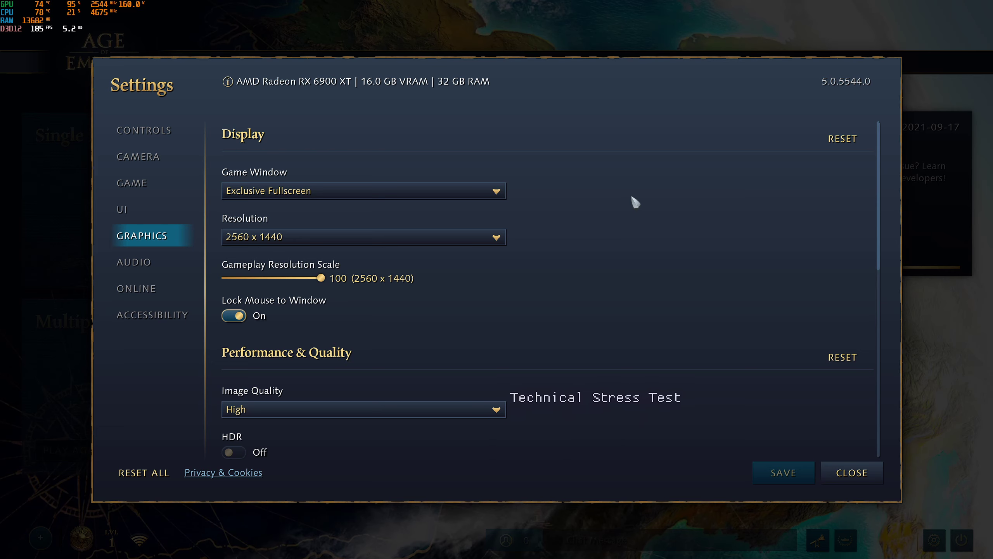
click(336, 195)
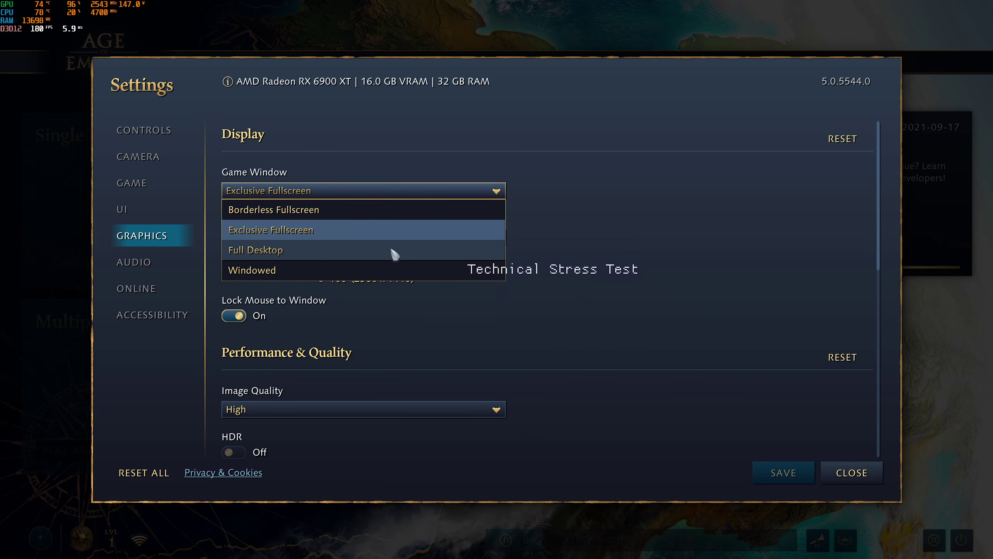
click(617, 196)
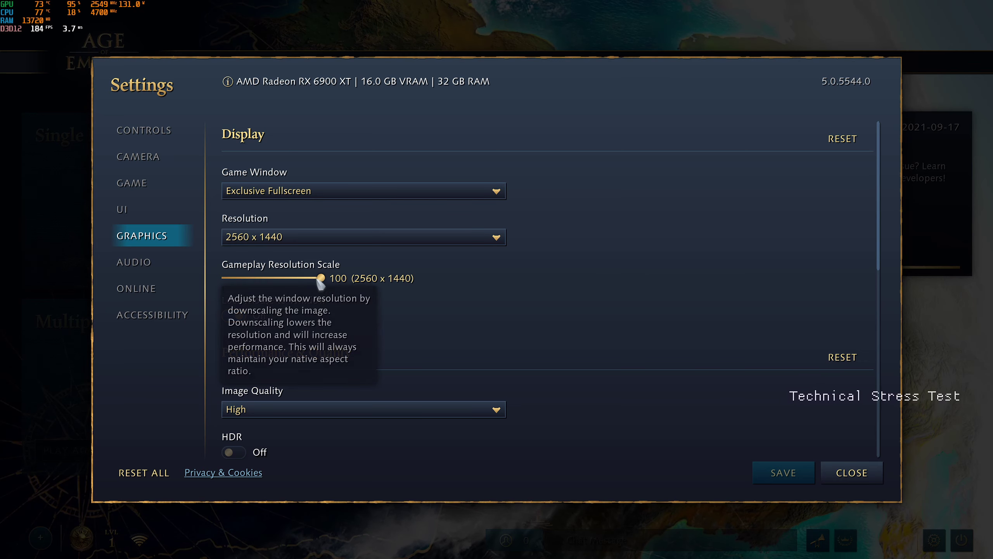
- Try a Gameplay Resolution Scale of 80, and restore it to 100
drag(322, 279, 304, 279)
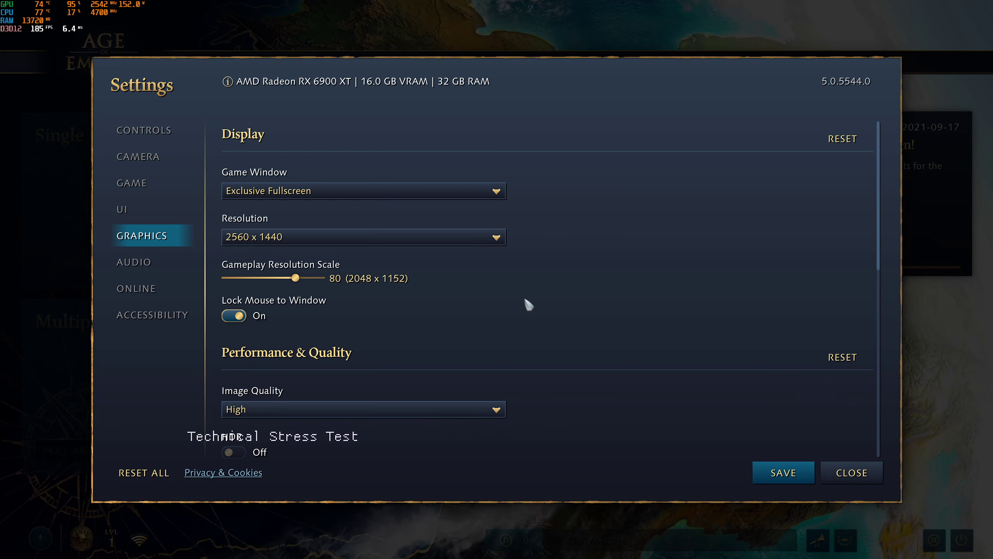
drag(295, 278, 447, 277)
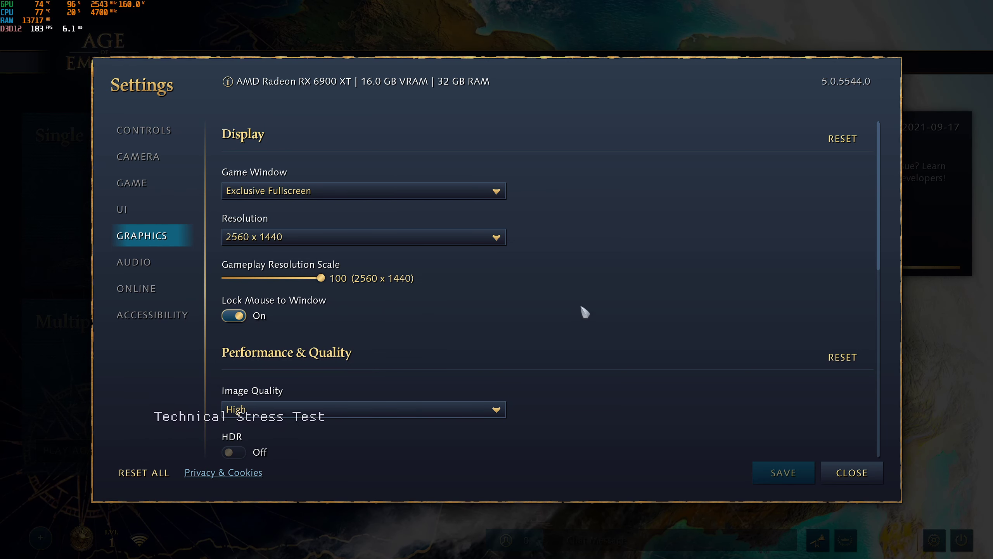
- Review the Image Quality options under Performance & Quality and select High
scroll(581, 307, down, 5)
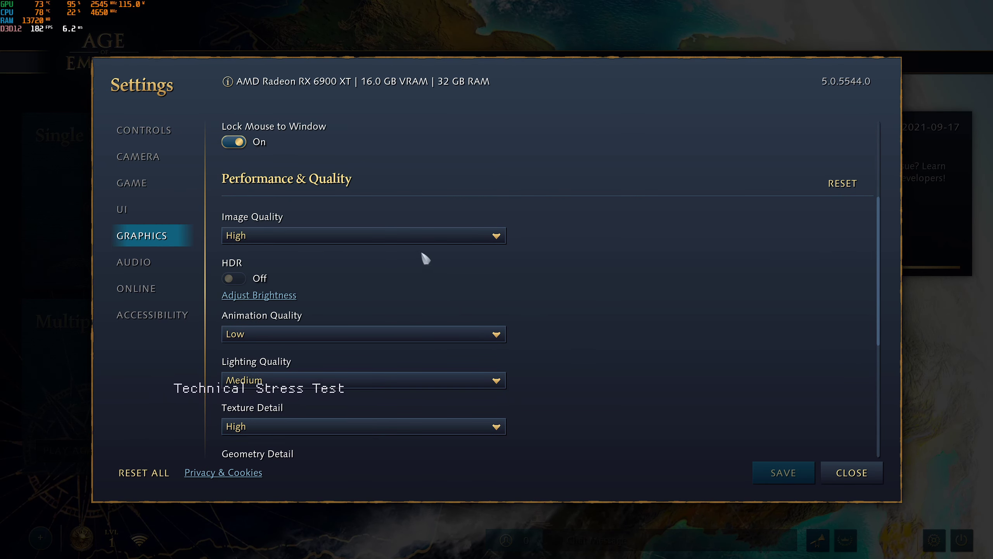
click(414, 235)
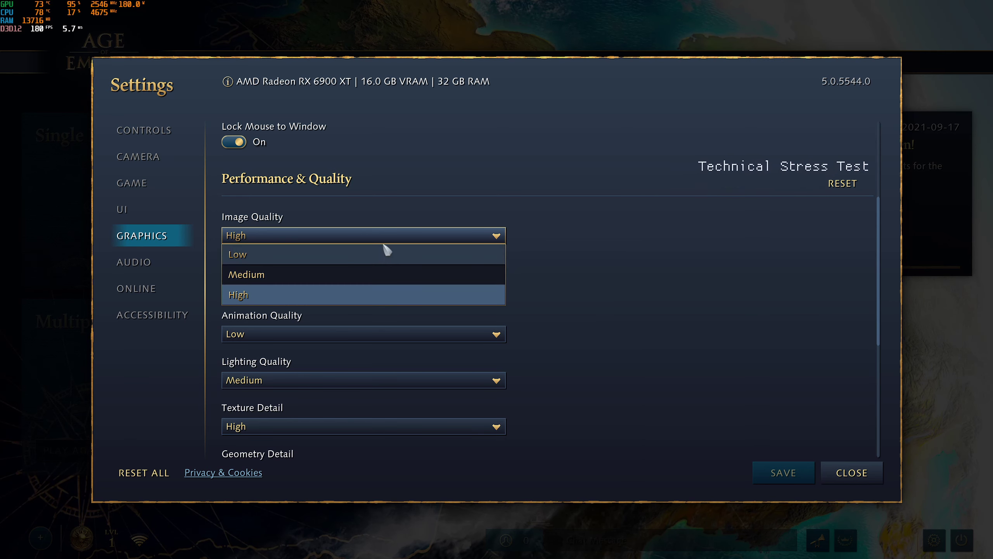
click(560, 267)
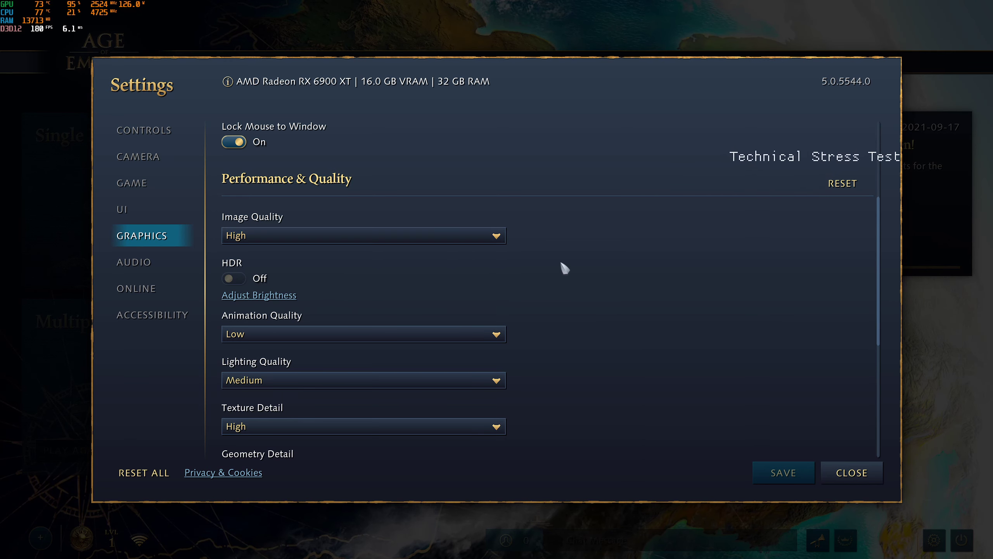
click(391, 240)
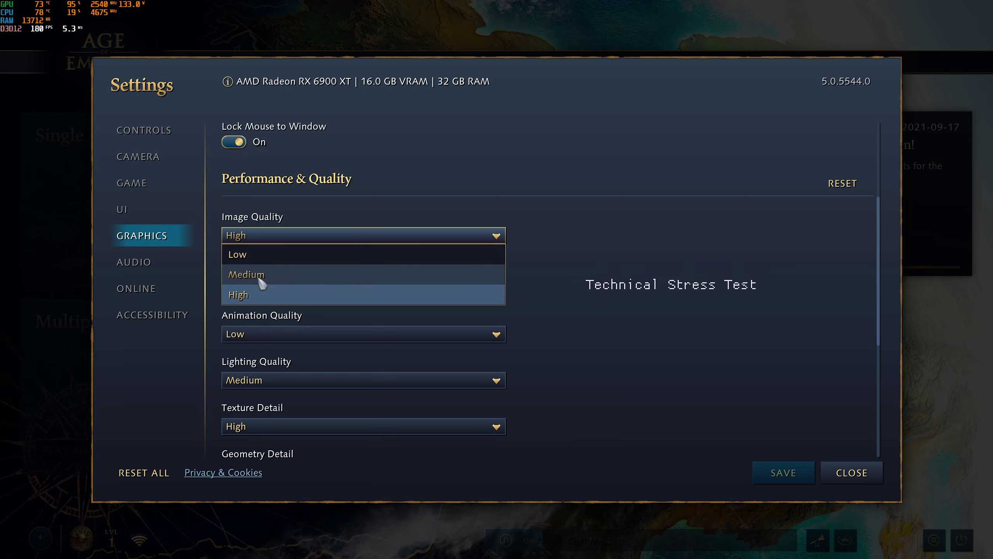
click(609, 231)
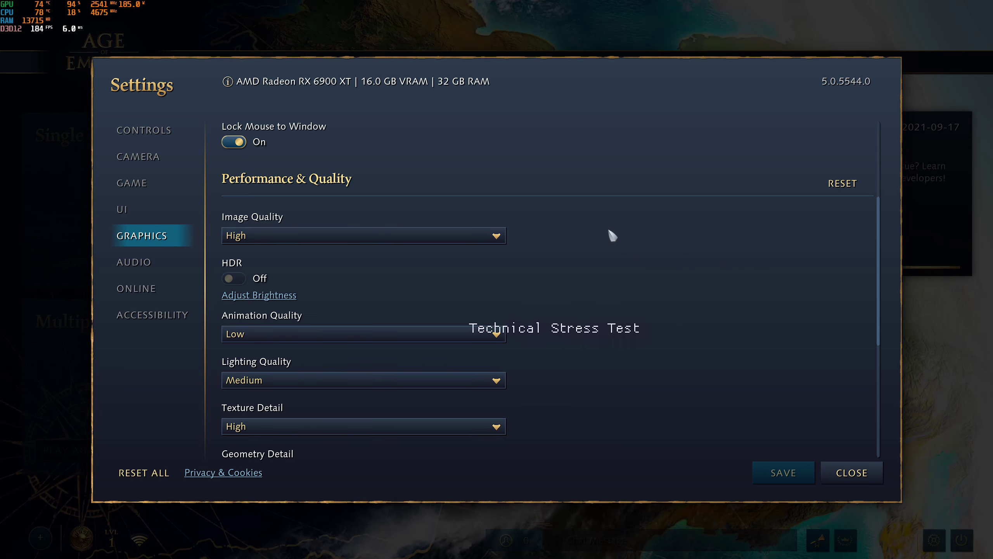
click(354, 237)
click(266, 295)
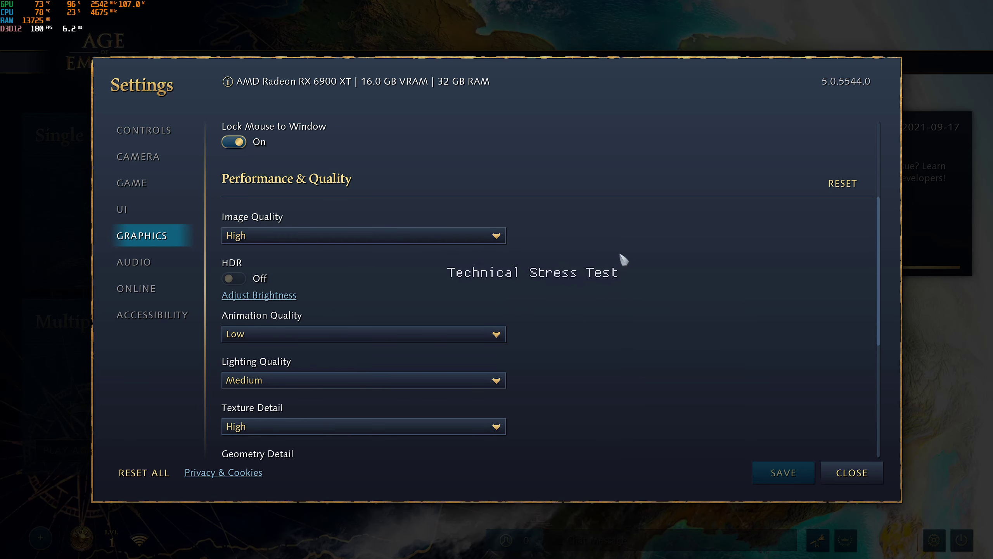
- Review the Animation Quality choices and select Low
scroll(526, 290, down, 3)
scroll(532, 308, down, 1)
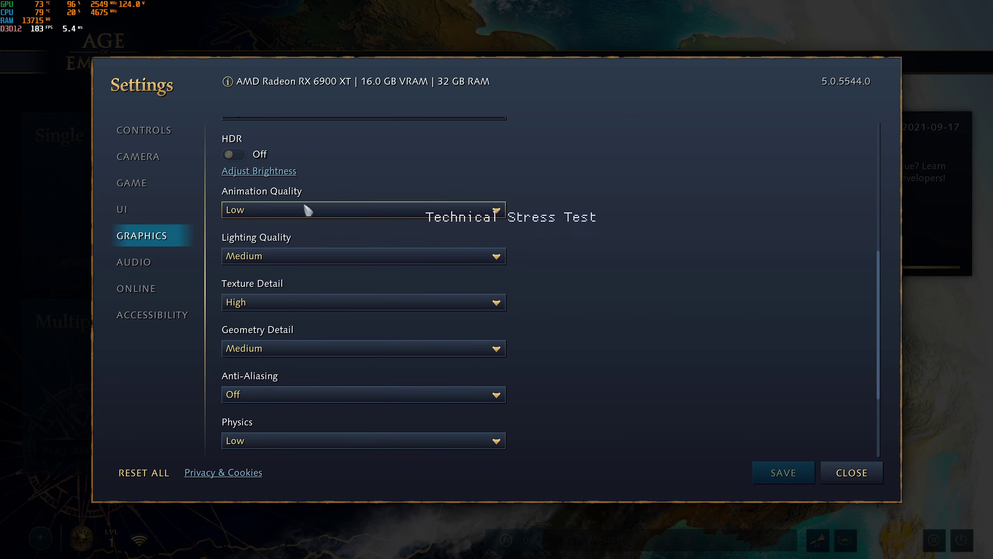
click(368, 210)
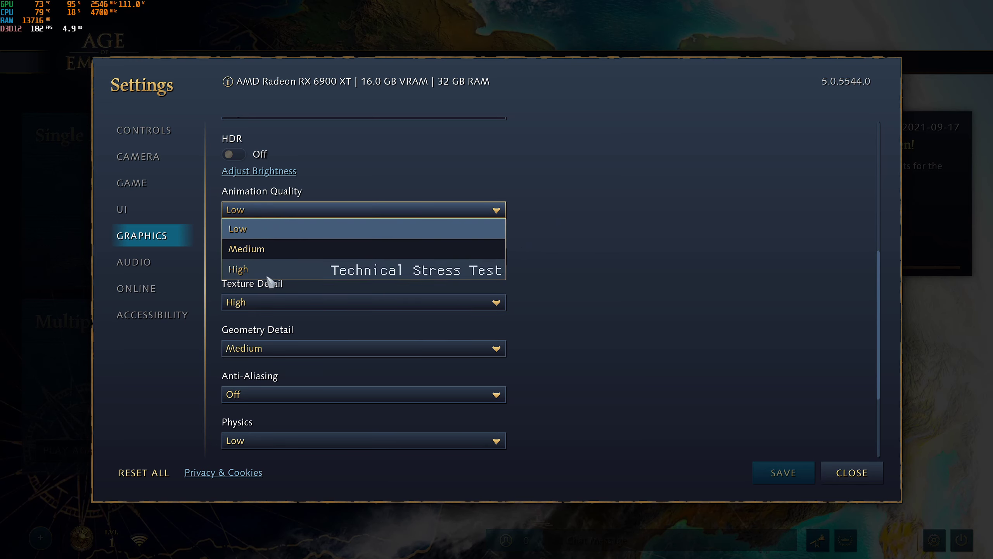
click(250, 228)
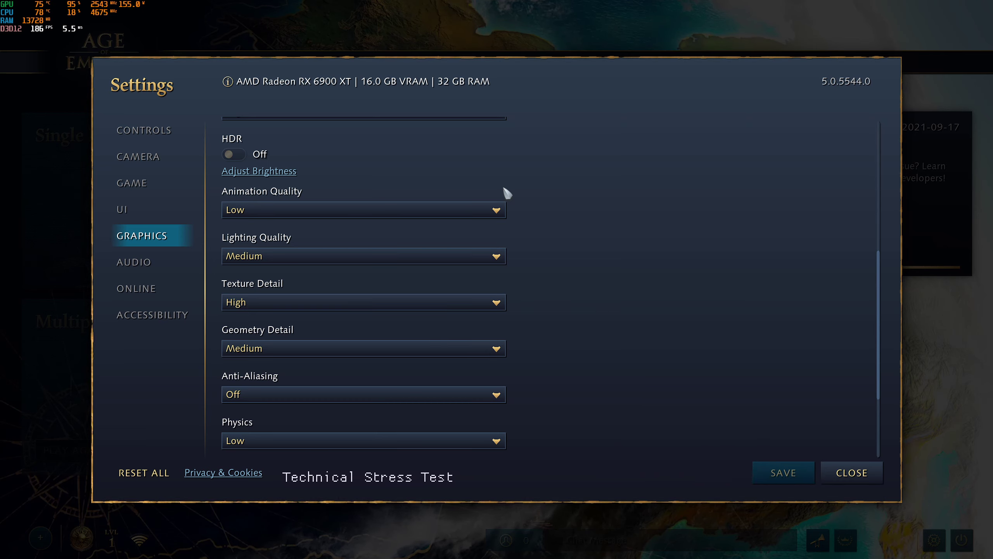
click(397, 210)
click(309, 224)
scroll(526, 295, down, 1)
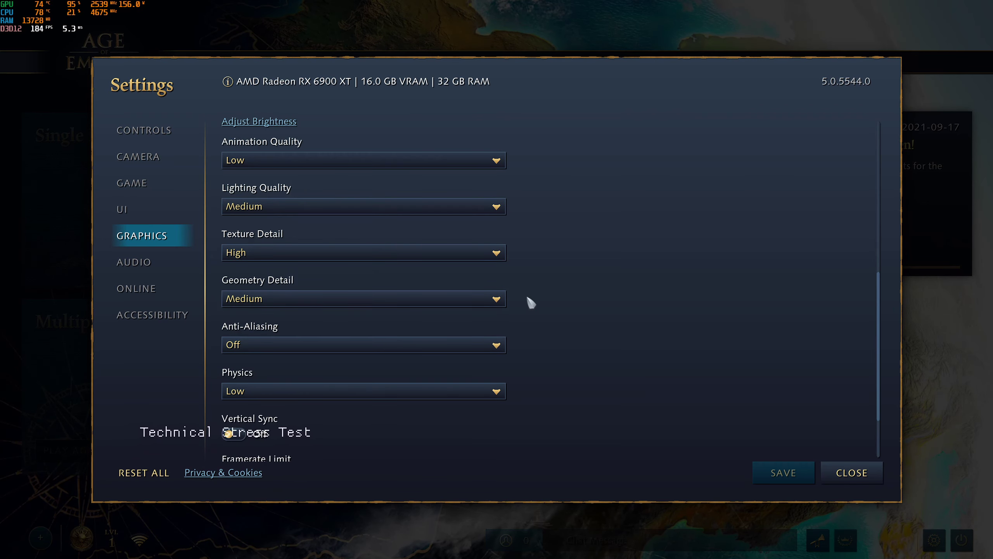